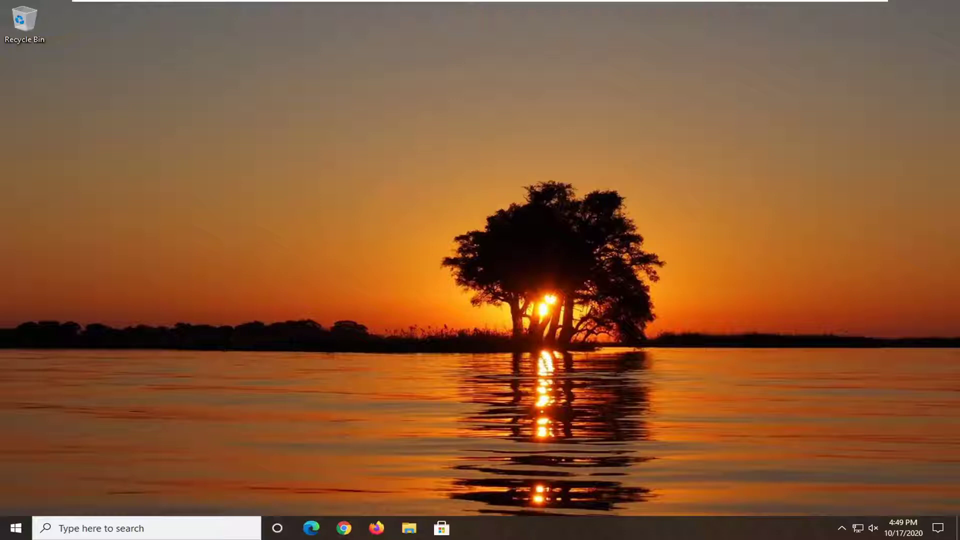
# Search the Start Menu for regedit and run Registry Editor as administrator, approving UAC
pyautogui.click(14, 531)
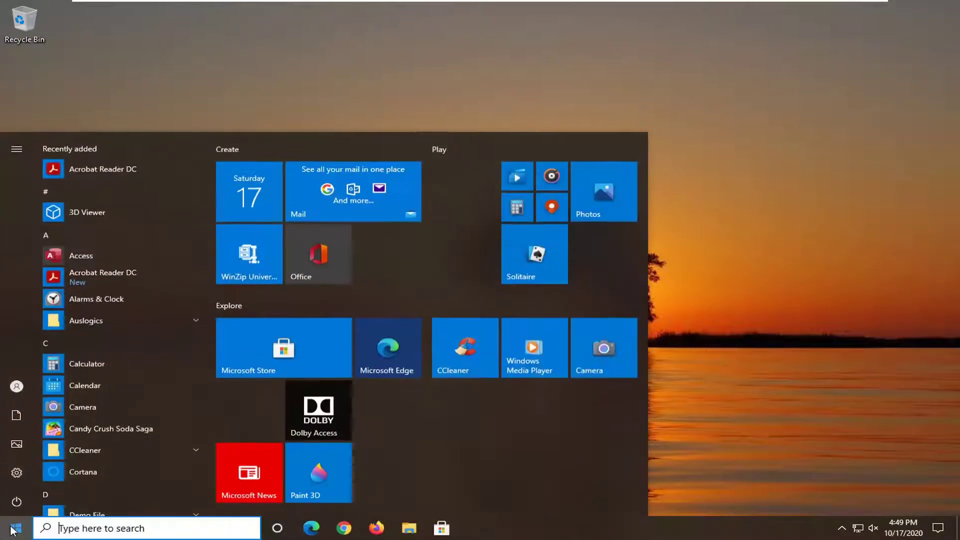
pyautogui.write('regedit')
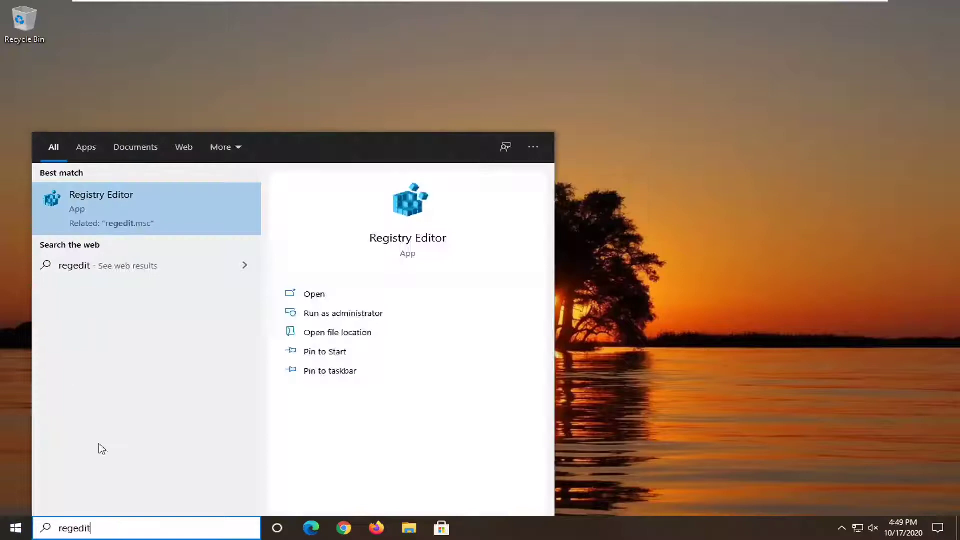
pyautogui.rightClick(86, 199)
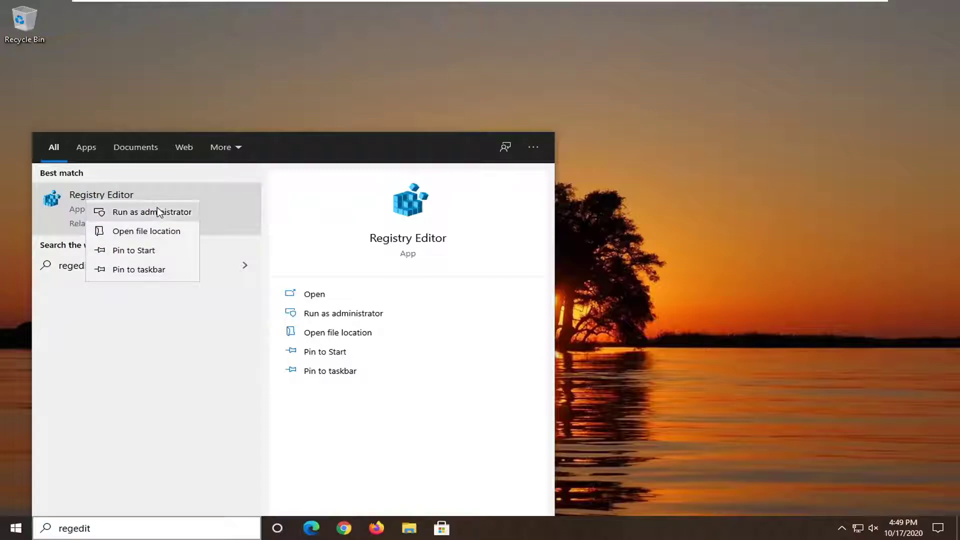
pyautogui.click(158, 213)
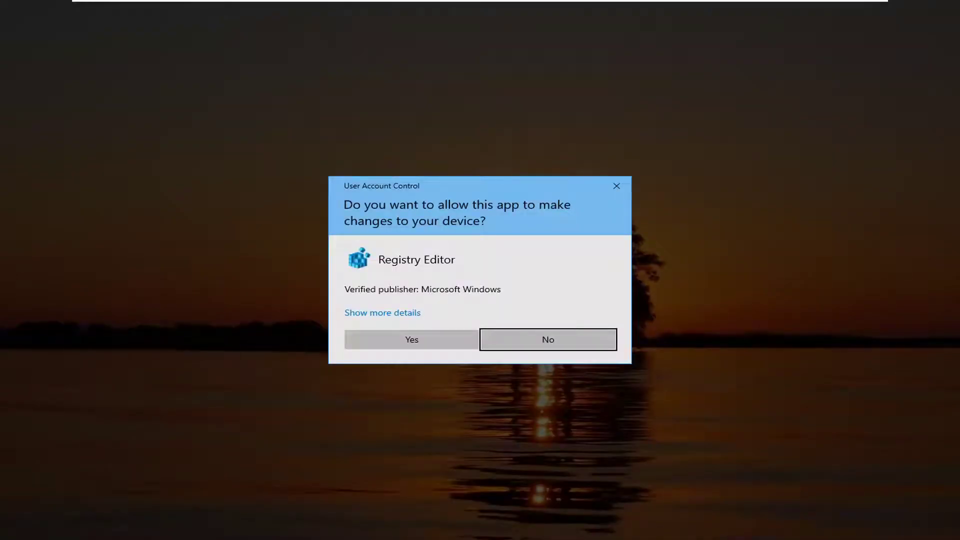
pyautogui.click(409, 343)
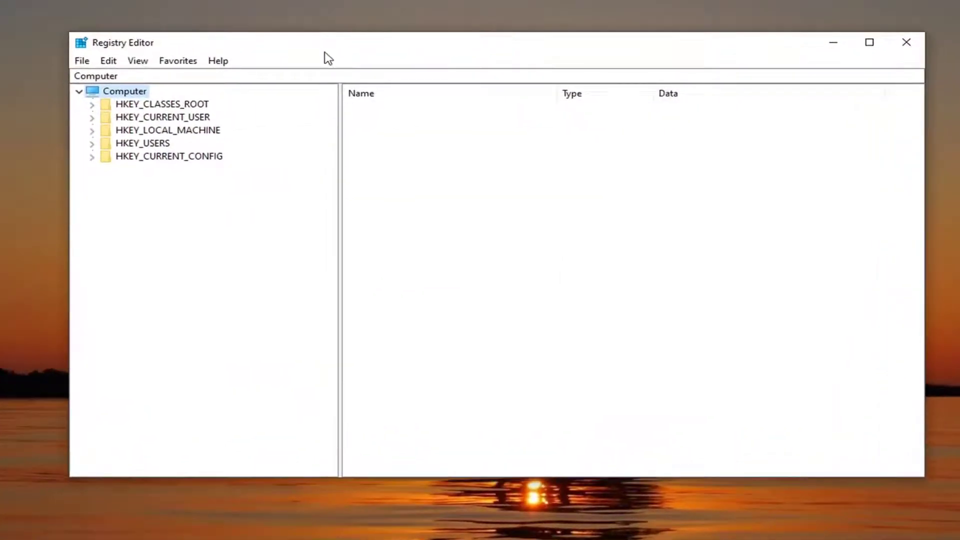
# Select the 'Computer' text in the address bar so a new registry path can replace it
pyautogui.click(96, 76)
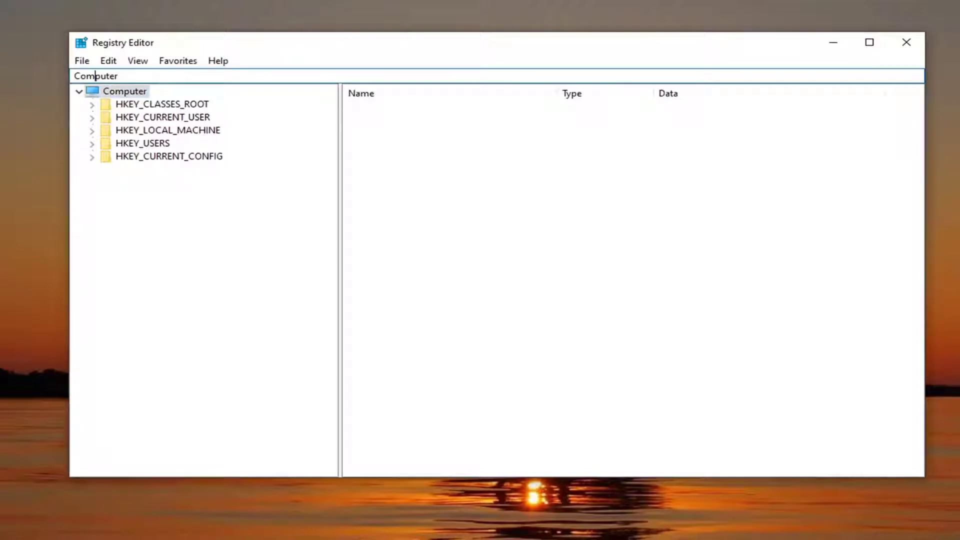
pyautogui.moveTo(119, 75); pyautogui.dragTo(31, 73)
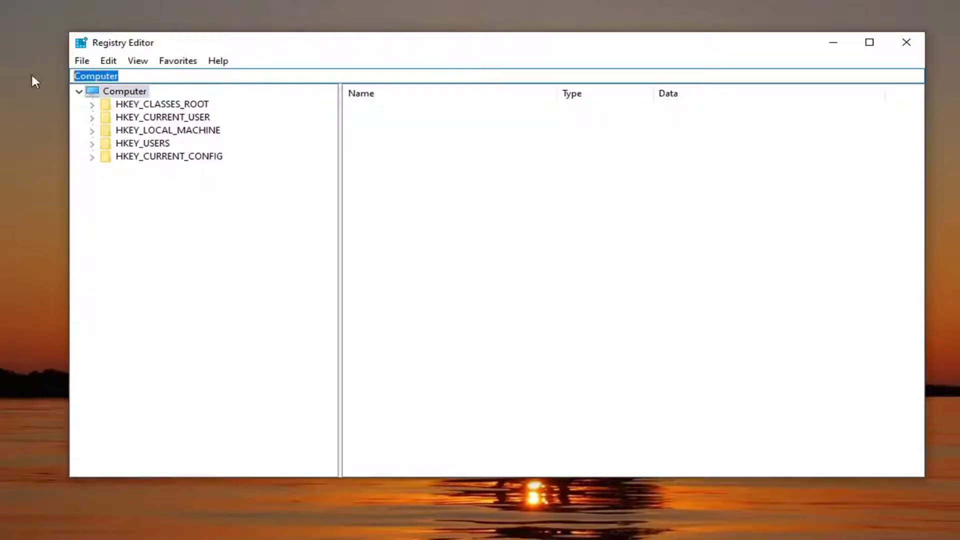
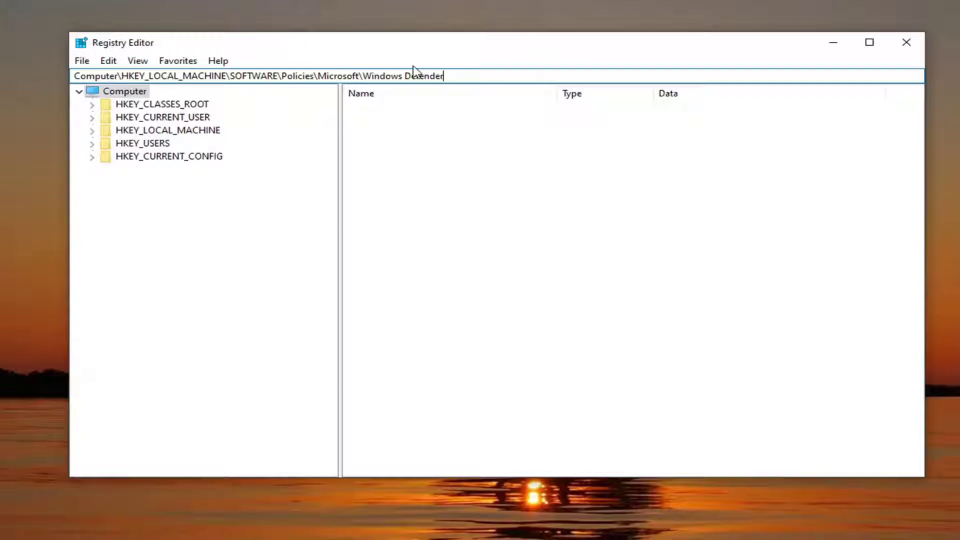
# Navigate to HKEY_LOCAL_MACHINE\SOFTWARE\Policies\Microsoft\Windows Defender via the address bar
pyautogui.press('Return')
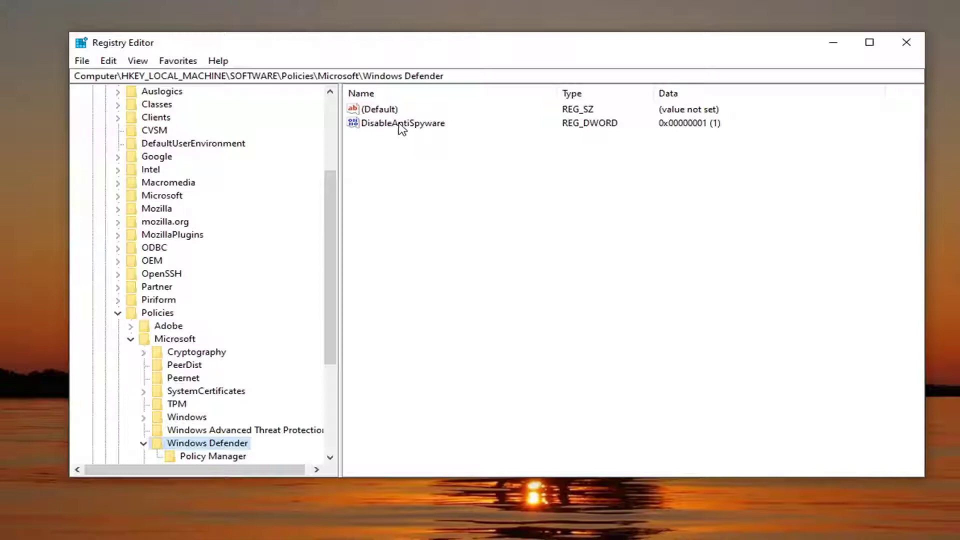
# Delete the DisableAntiSpyware DWORD value and confirm the deletion
pyautogui.click(389, 125)
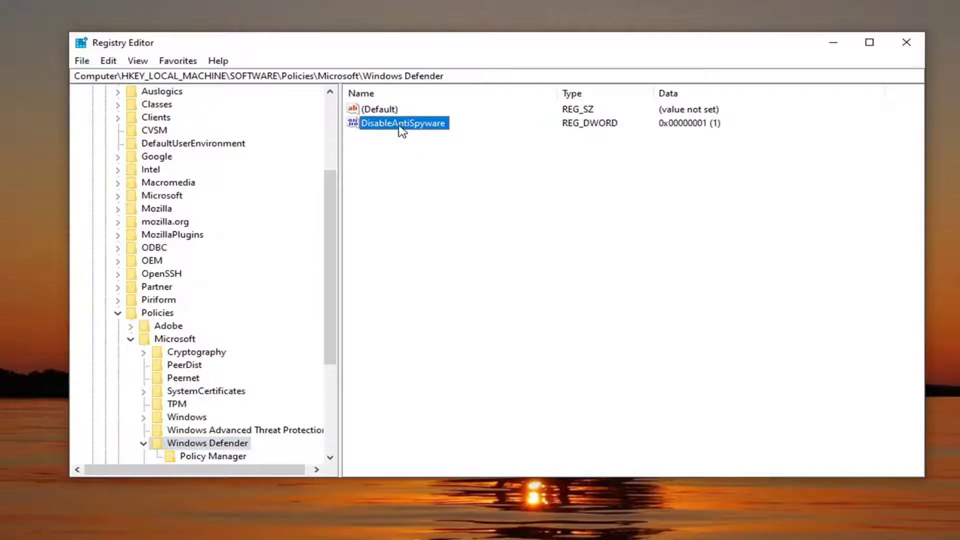
pyautogui.rightClick(402, 129)
pyautogui.click(424, 169)
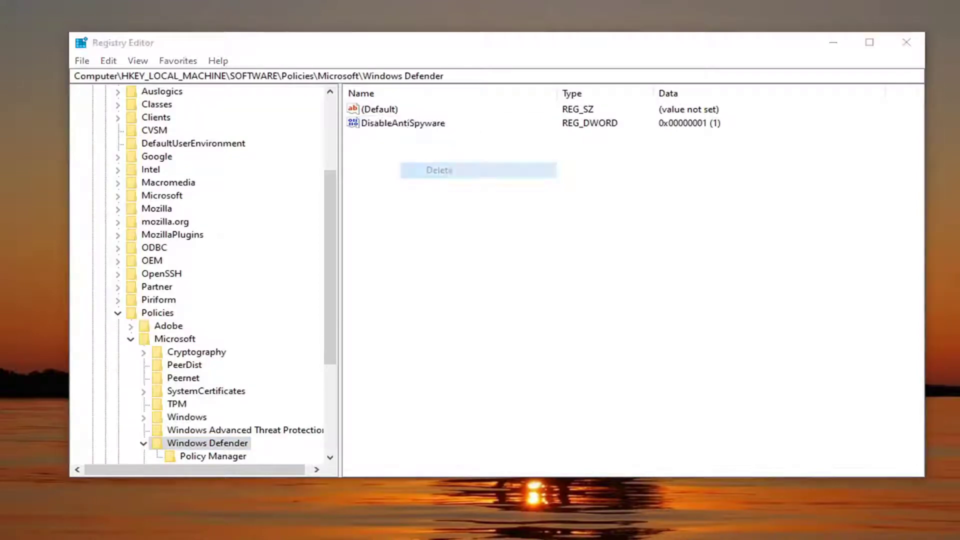
pyautogui.click(581, 297)
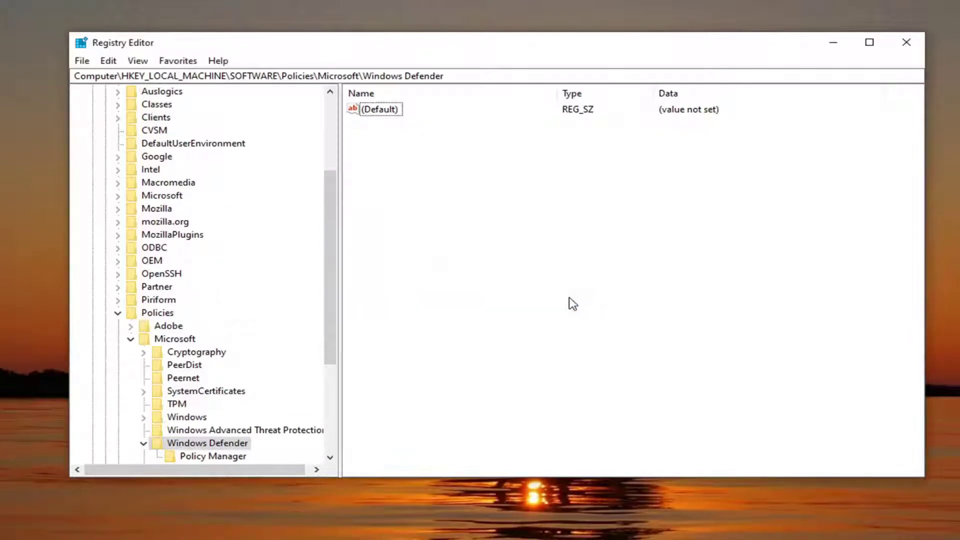
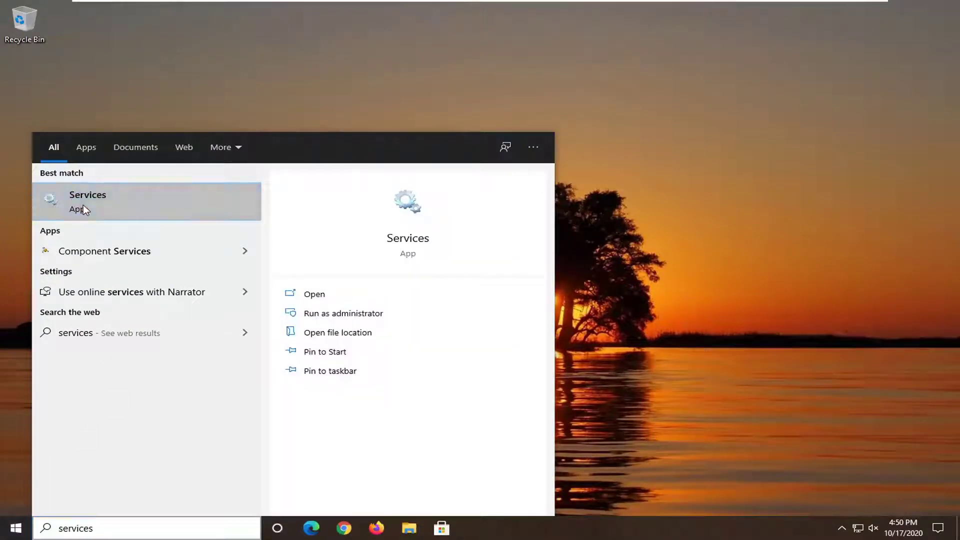
# Launch the Services console, shift its window right, and scroll down toward Security Center
pyautogui.click(83, 205)
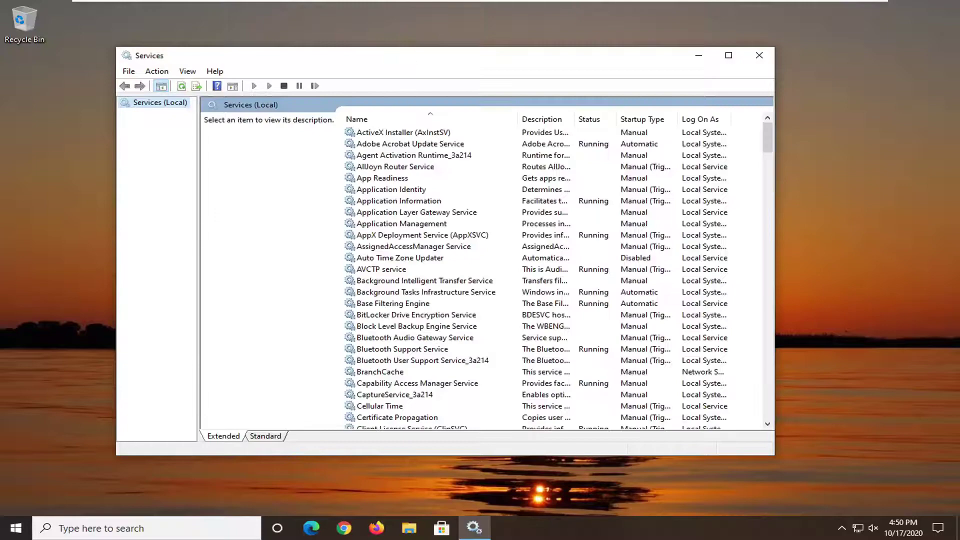
pyautogui.moveTo(412, 59); pyautogui.dragTo(470, 60)
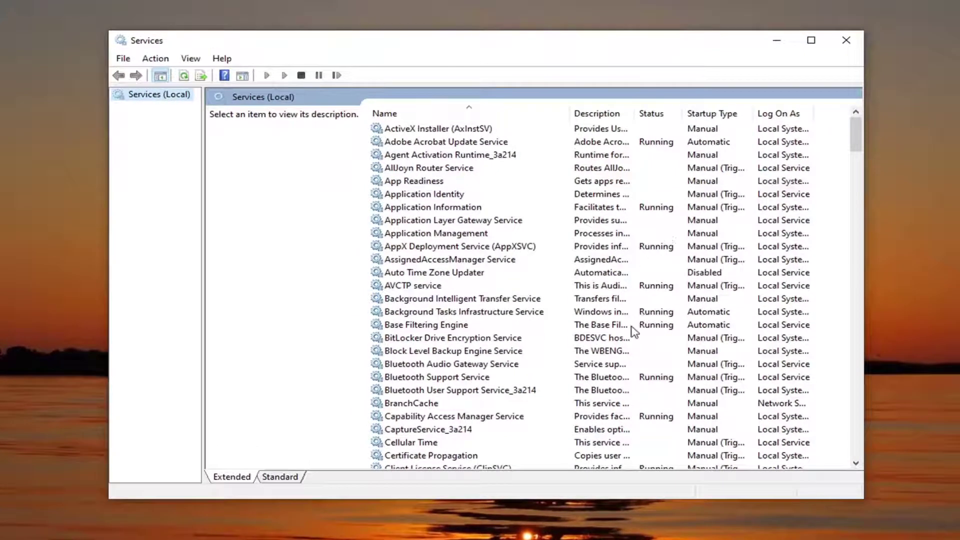
pyautogui.scroll(-7, 458, 378)
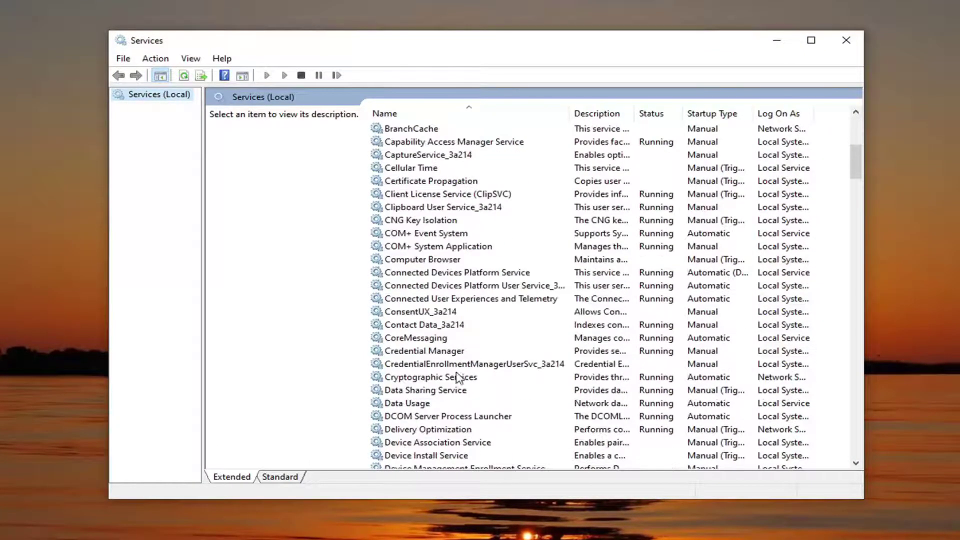
pyautogui.scroll(-20, 457, 378)
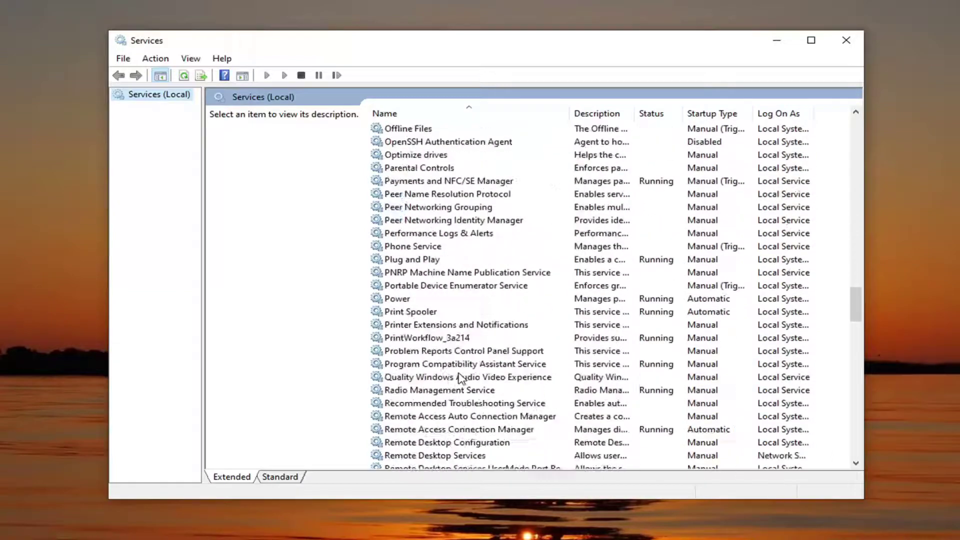
pyautogui.scroll(-8, 460, 379)
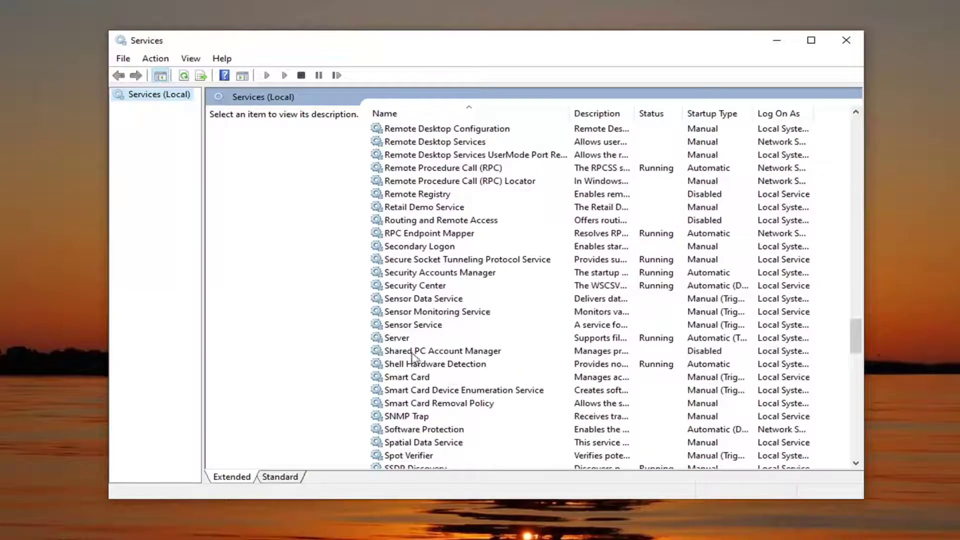
pyautogui.click(416, 287)
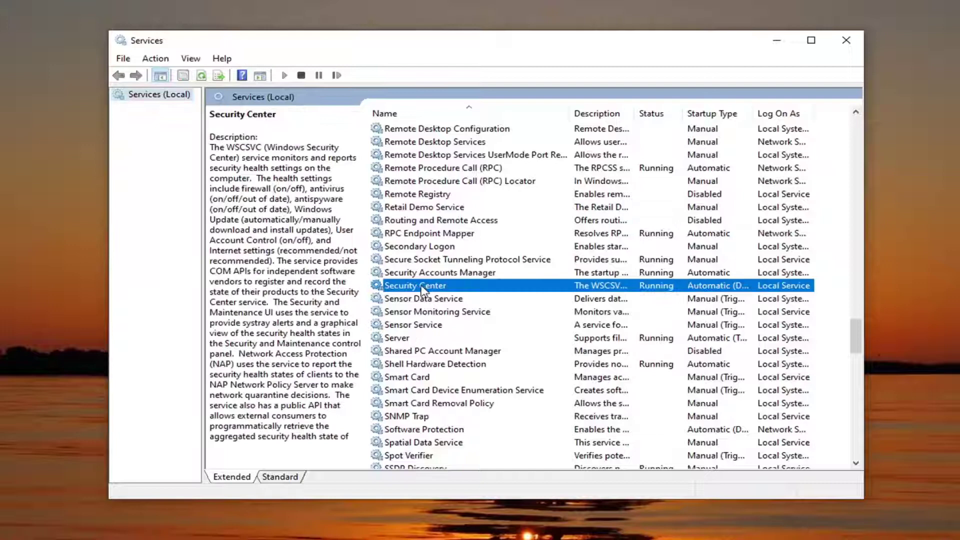
pyautogui.doubleClick(427, 290)
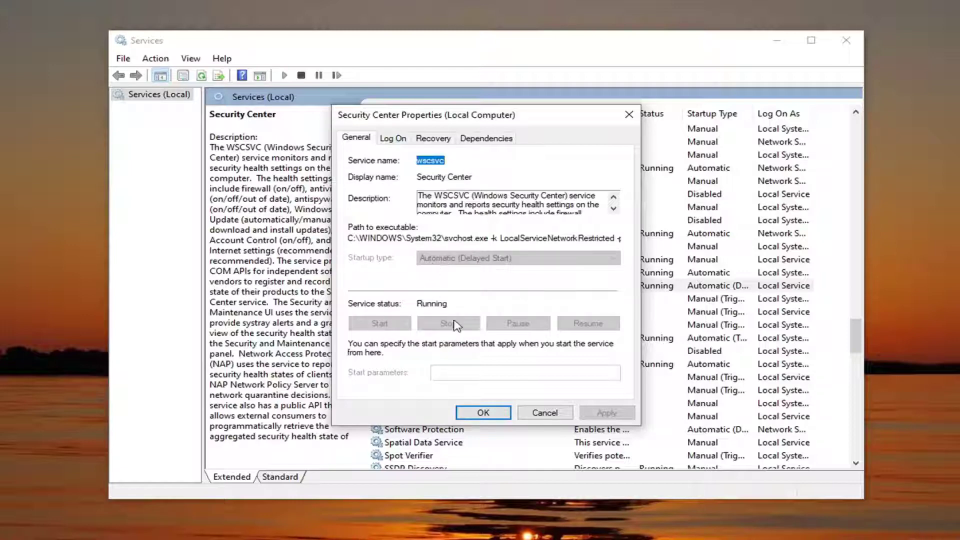
pyautogui.click(488, 412)
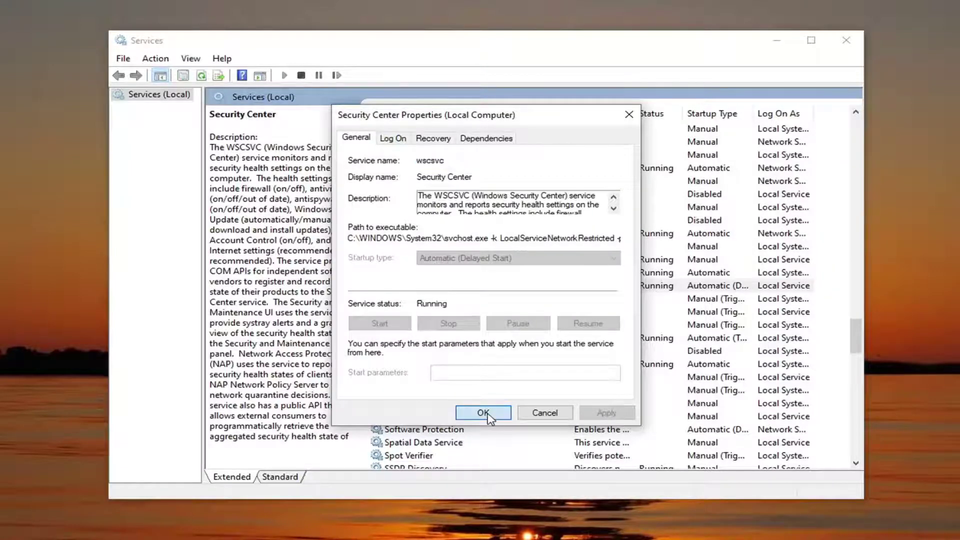
# Select Windows Defender Advanced Threat Protection Service and widen the Name column to show full names
pyautogui.moveTo(854, 325); pyautogui.dragTo(854, 367)
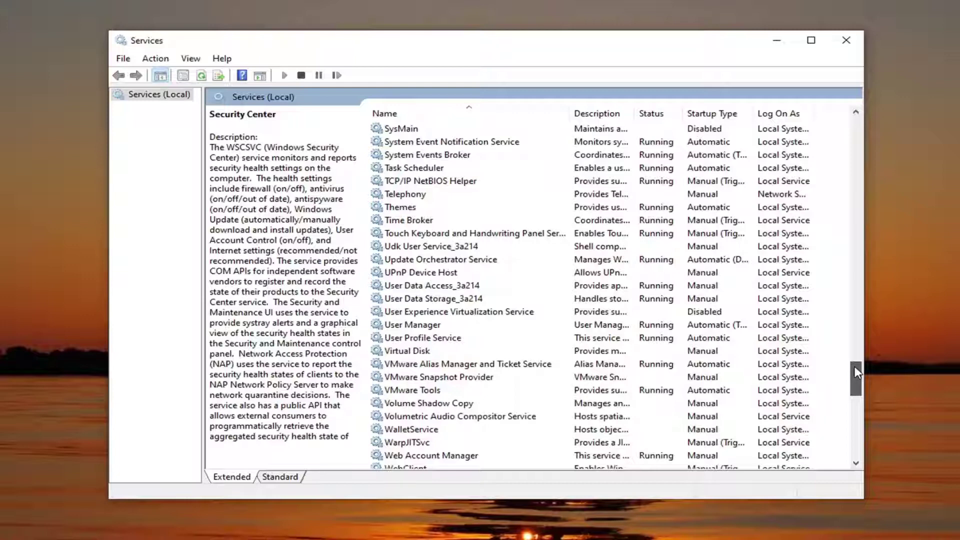
pyautogui.moveTo(854, 366); pyautogui.dragTo(854, 381)
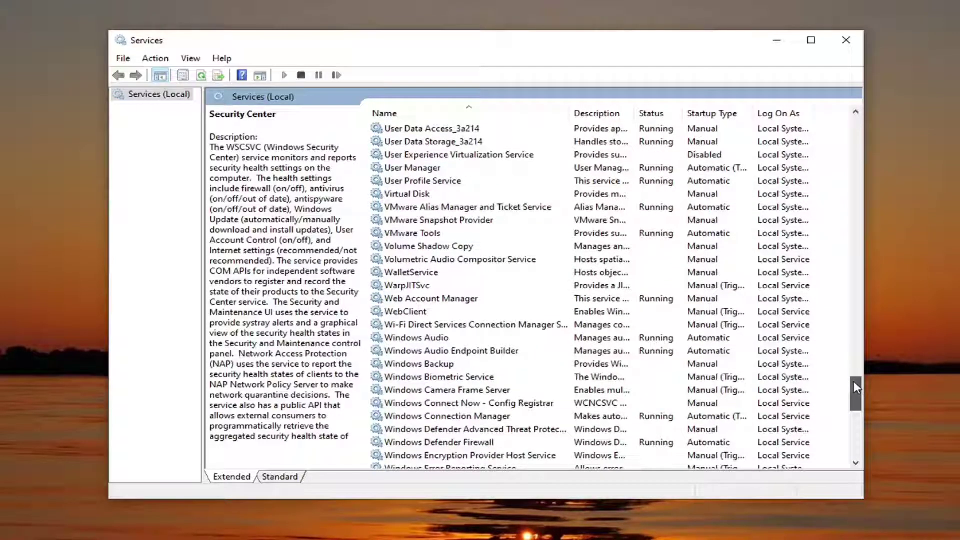
pyautogui.scroll(-3, 575, 363)
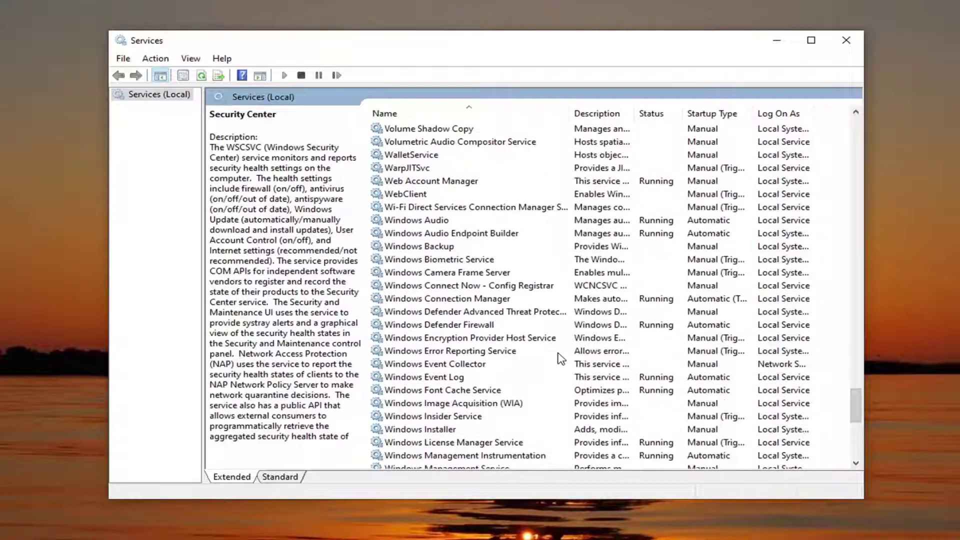
pyautogui.click(440, 312)
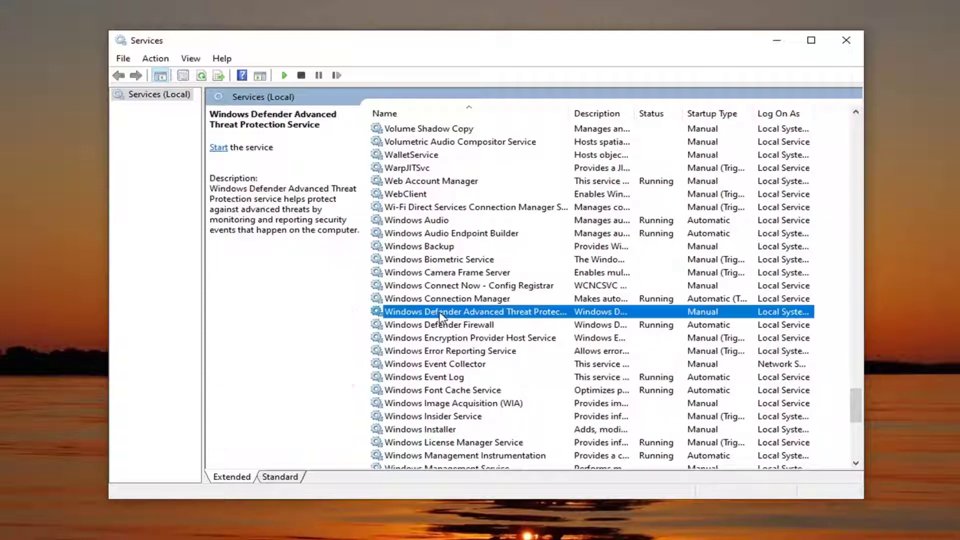
pyautogui.moveTo(569, 112); pyautogui.dragTo(655, 131)
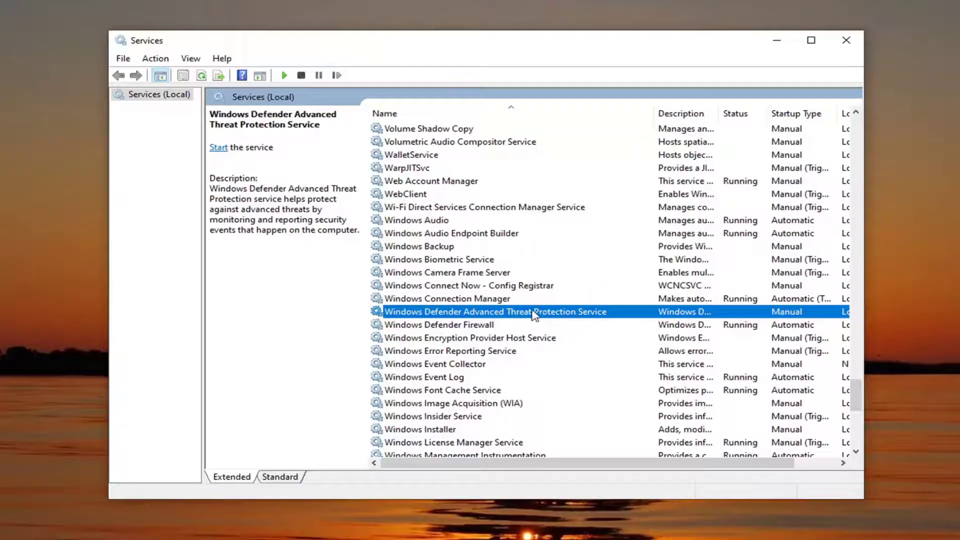
# Set the Defender ATP service's startup type to Automatic and try starting it twice; it stops again
pyautogui.doubleClick(551, 314)
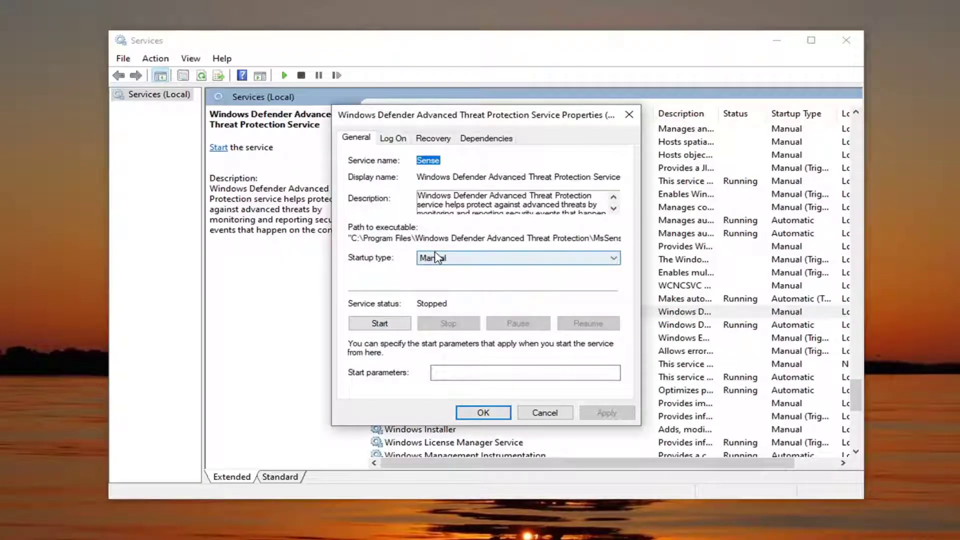
pyautogui.click(460, 258)
pyautogui.click(443, 280)
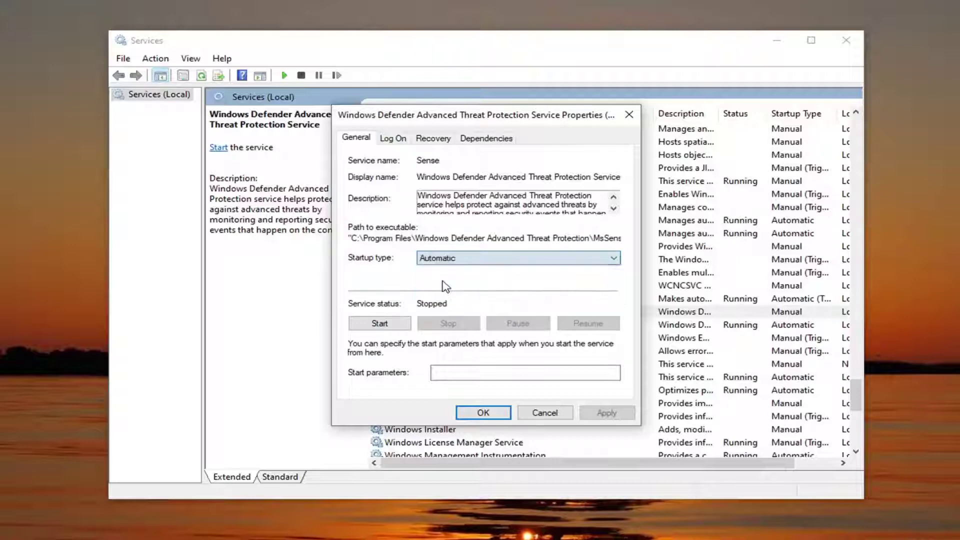
pyautogui.click(376, 324)
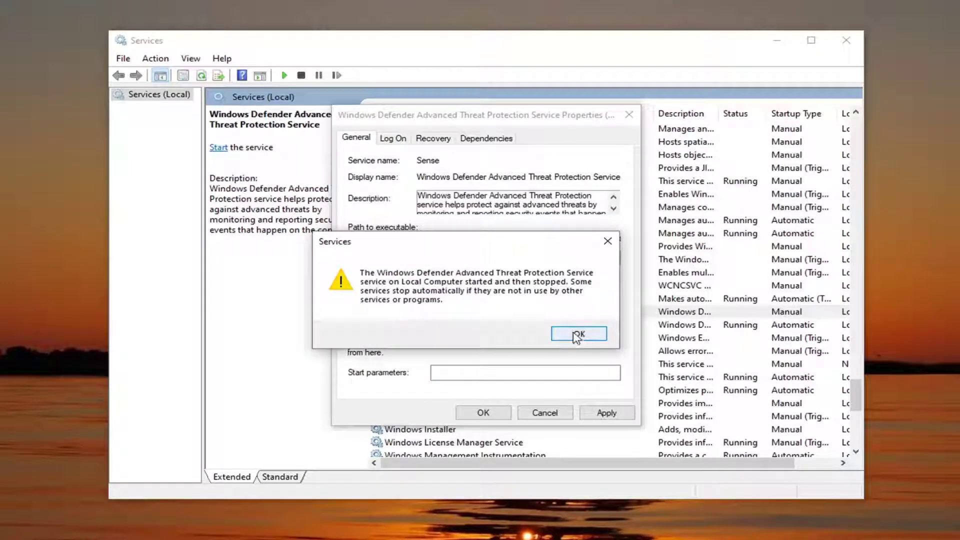
pyautogui.click(578, 334)
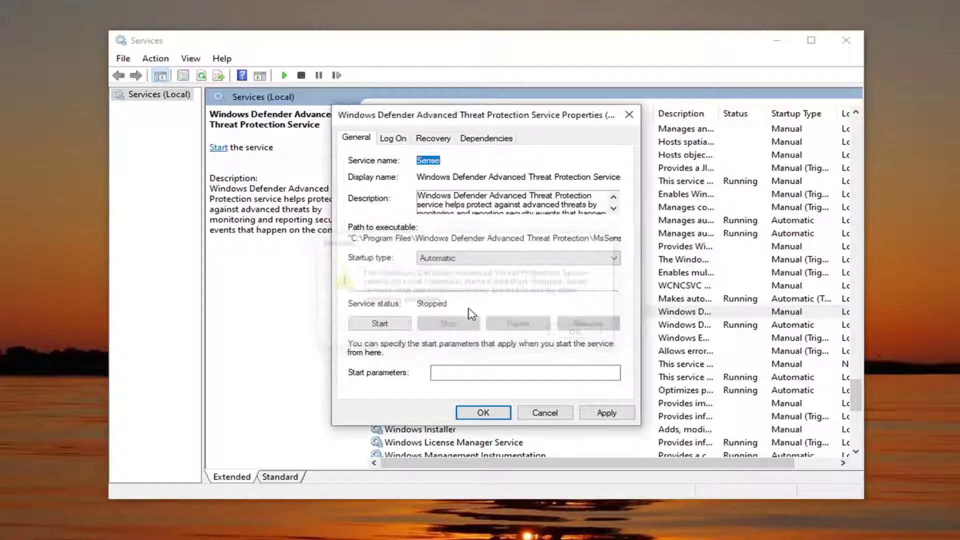
pyautogui.click(390, 325)
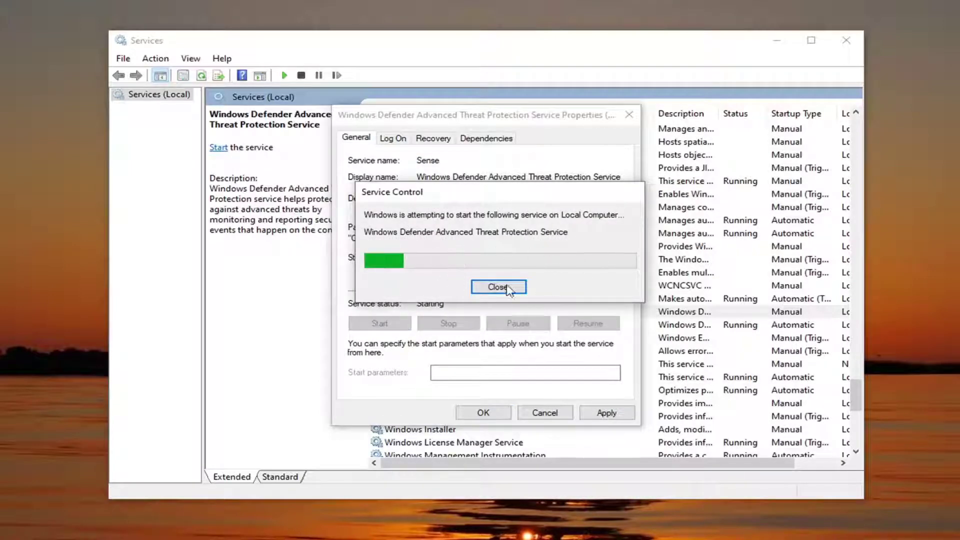
pyautogui.click(593, 338)
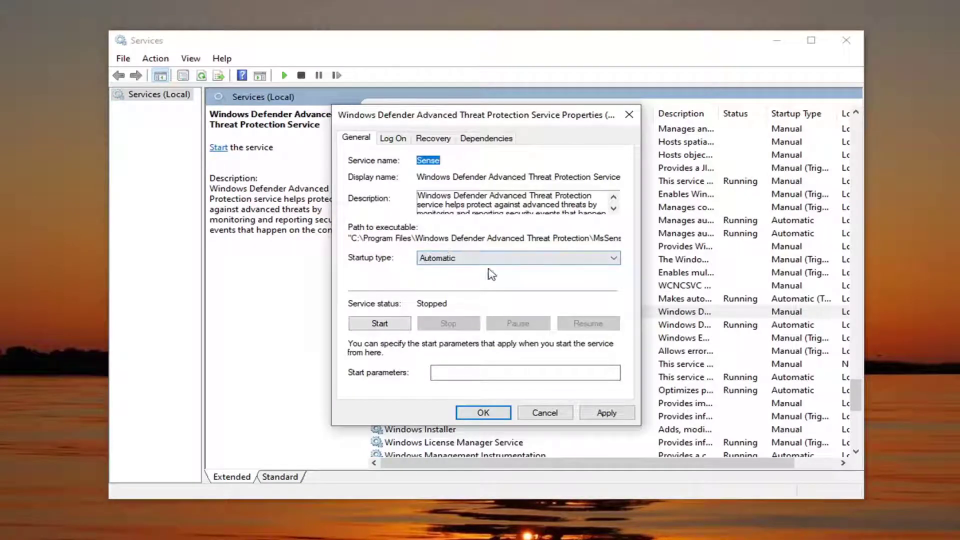
# Apply the Automatic startup type, dismiss the access-denied error, and close the properties dialog
pyautogui.click(613, 414)
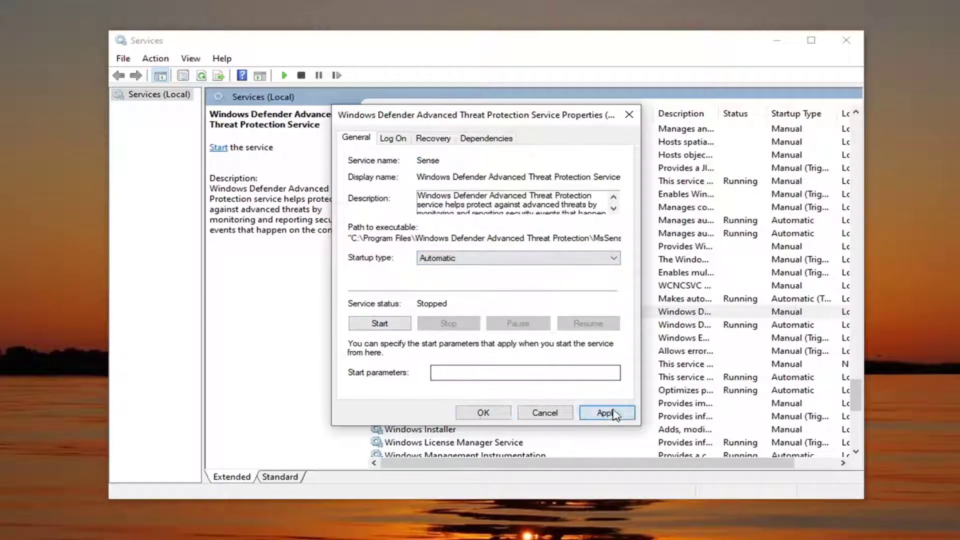
pyautogui.click(478, 321)
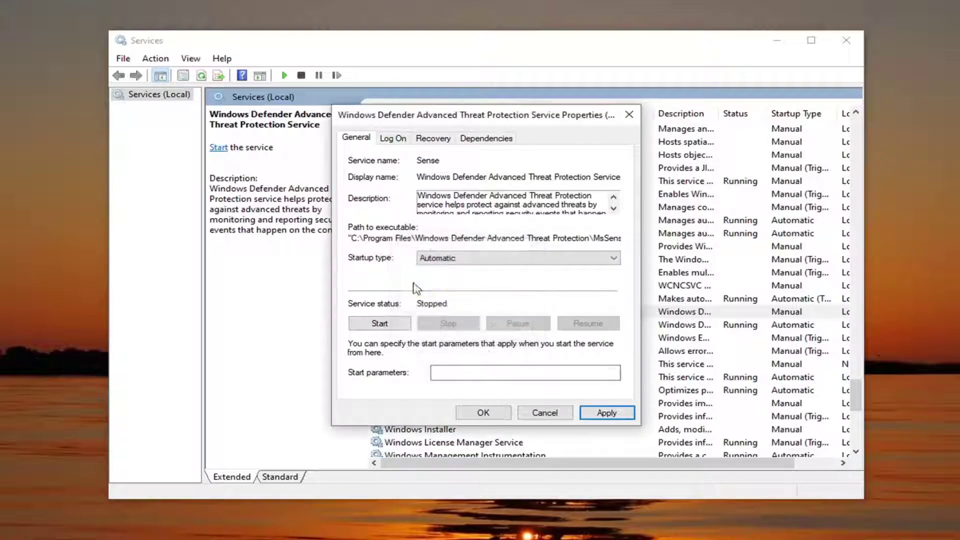
pyautogui.click(481, 414)
# Dismiss the remaining access-denied message and close the Services console
pyautogui.click(513, 341)
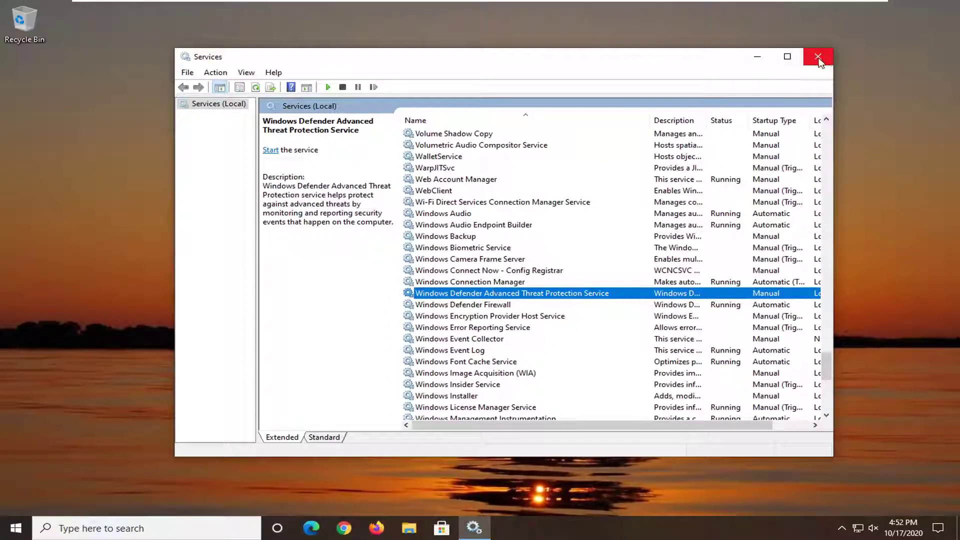
pyautogui.click(813, 60)
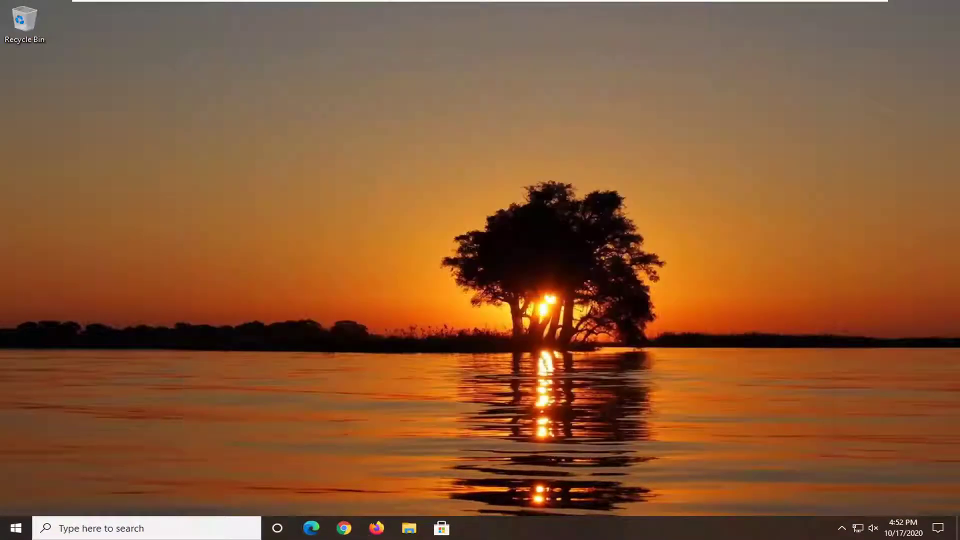